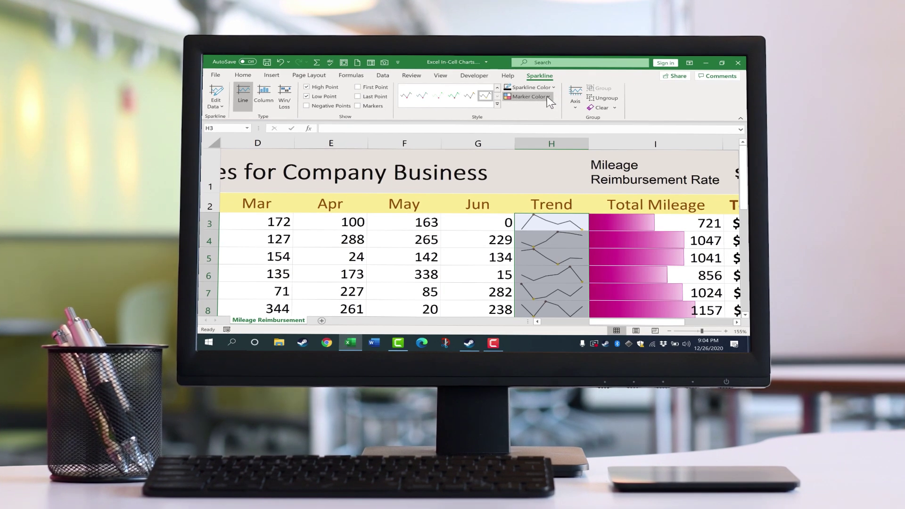
Step: Glance at the sparkline marker colour and axis options, then select the whole Total Mileage column I
left_click(548, 97)
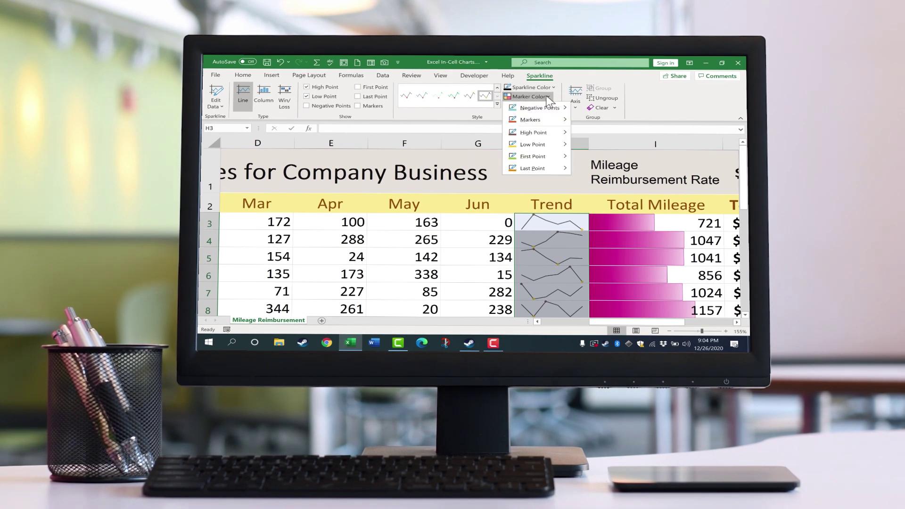
left_click(546, 96)
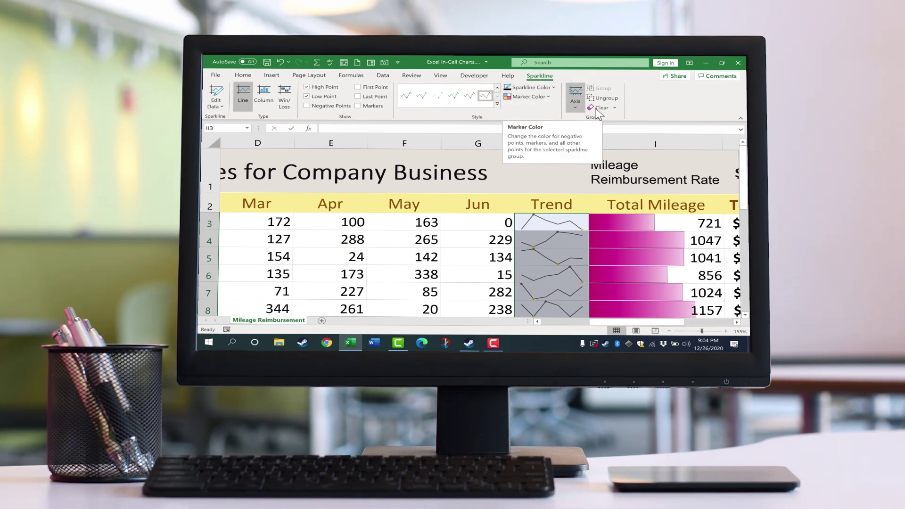
left_click(576, 109)
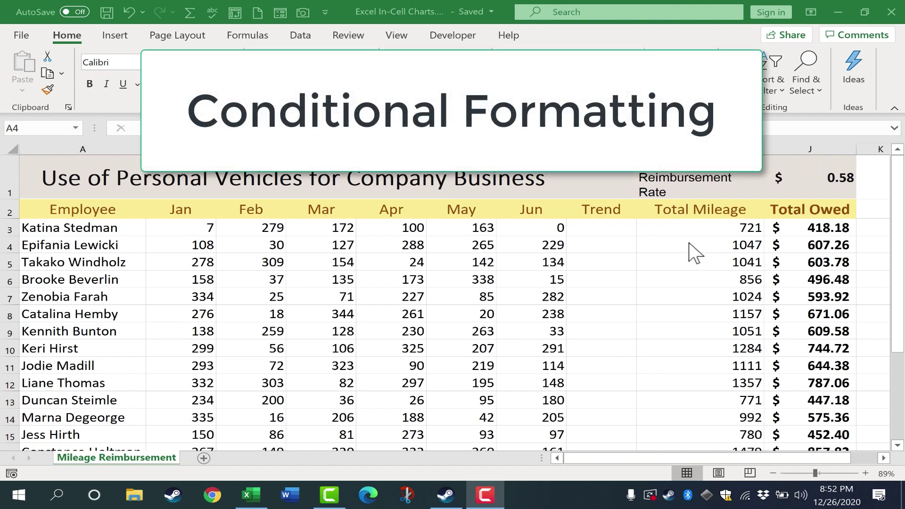
left_click(707, 234)
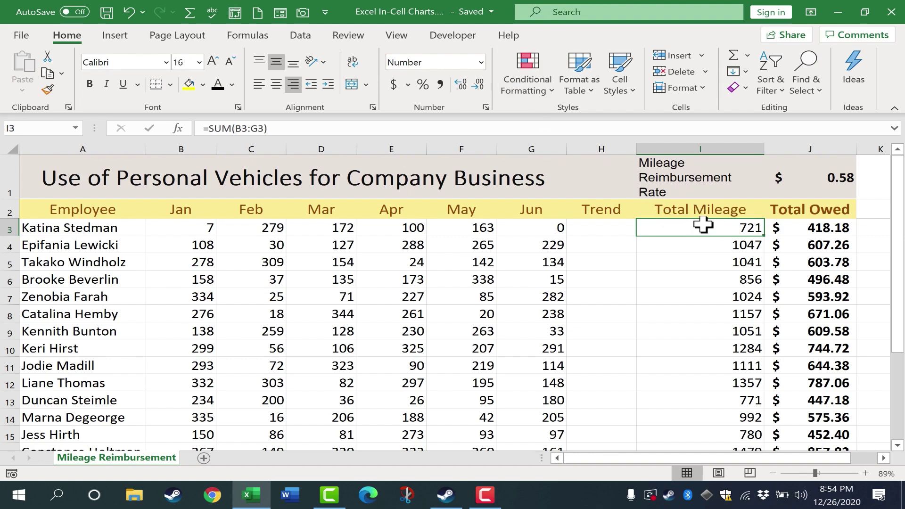
left_click(711, 147)
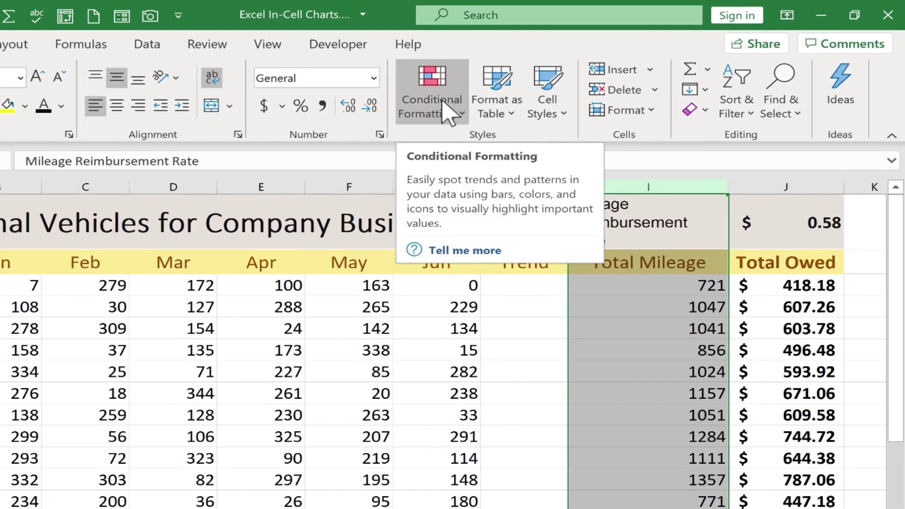
Step: Apply Purple Data Bar (Gradient Fill) conditional formatting to the Total Mileage column
left_click(540, 79)
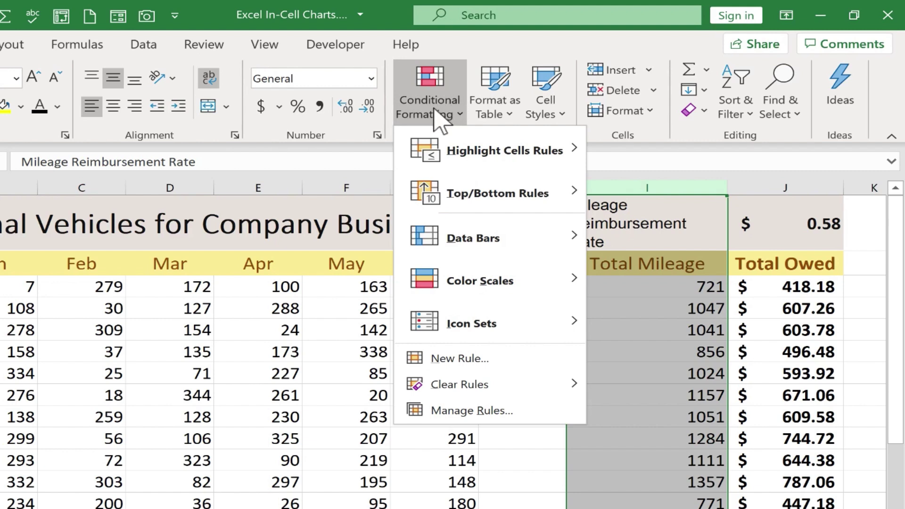
mouse_move(501, 233)
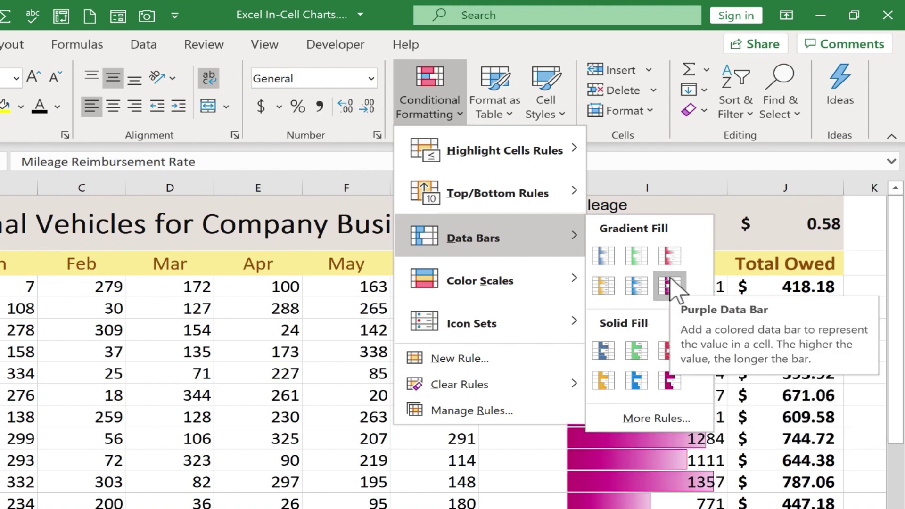
left_click(670, 284)
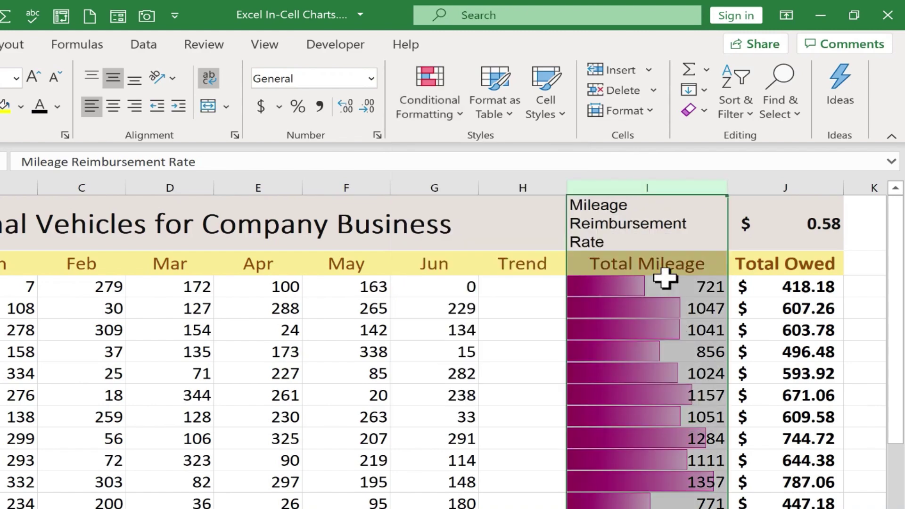
Step: Inspect several Total Mileage cells, such as 721 and 1047, and their bars
left_click(507, 391)
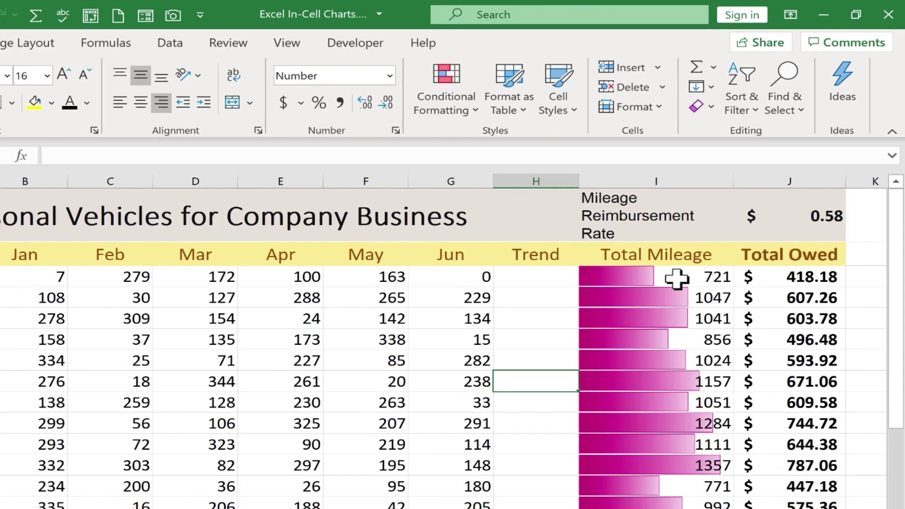
left_click(676, 278)
left_click(672, 304)
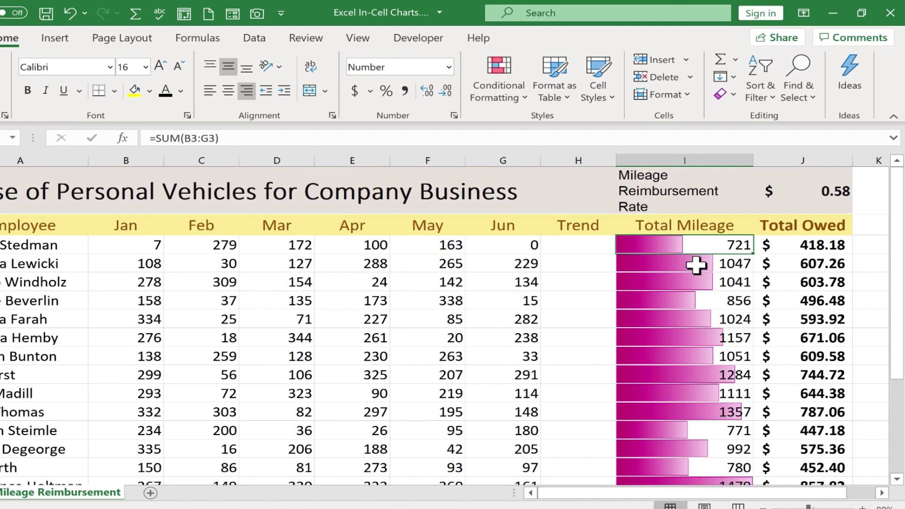
left_click(693, 282)
left_click(684, 248)
left_click(681, 263)
left_click(670, 246)
Step: Undo the purple data bars and start a new data bar rule via More Rules
key("ctrl+z")
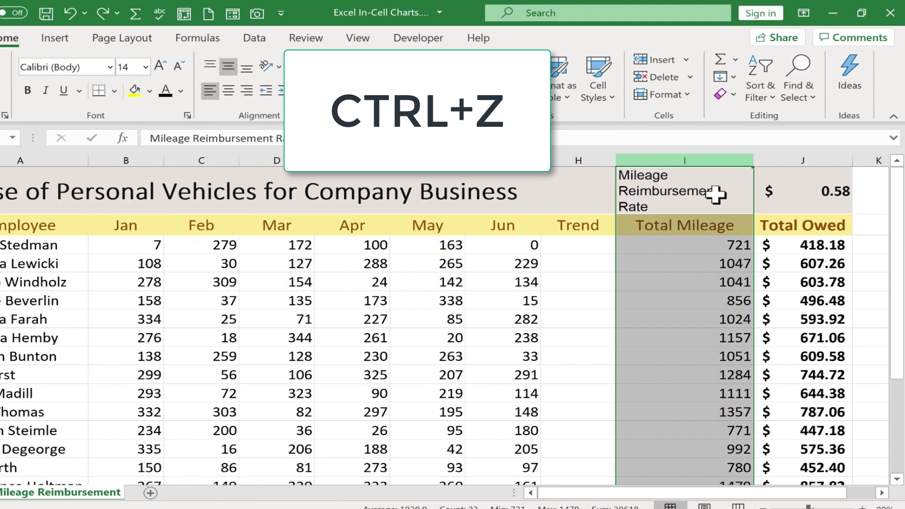
left_click(499, 78)
mouse_move(555, 125)
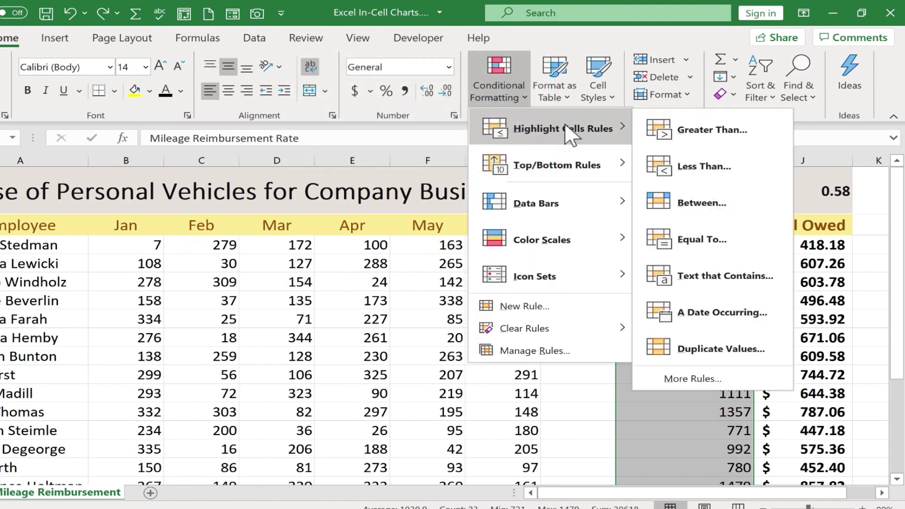
mouse_move(530, 207)
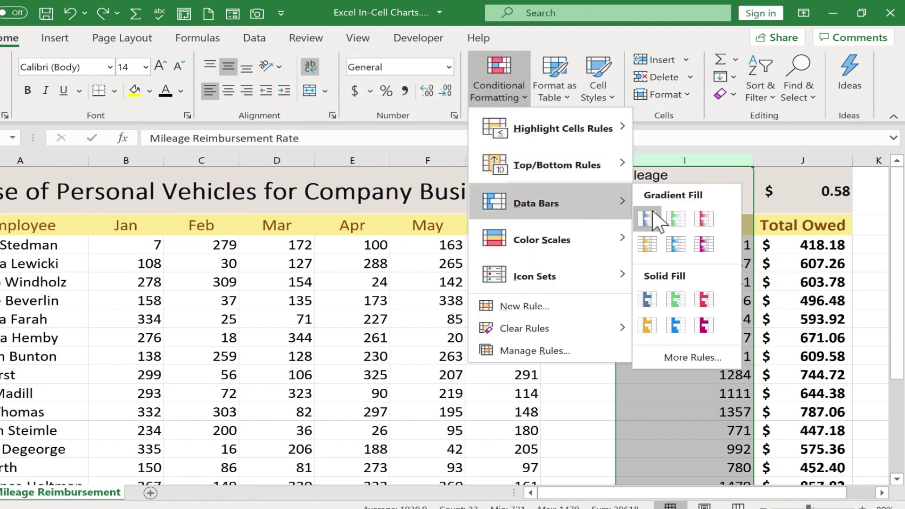
left_click(694, 356)
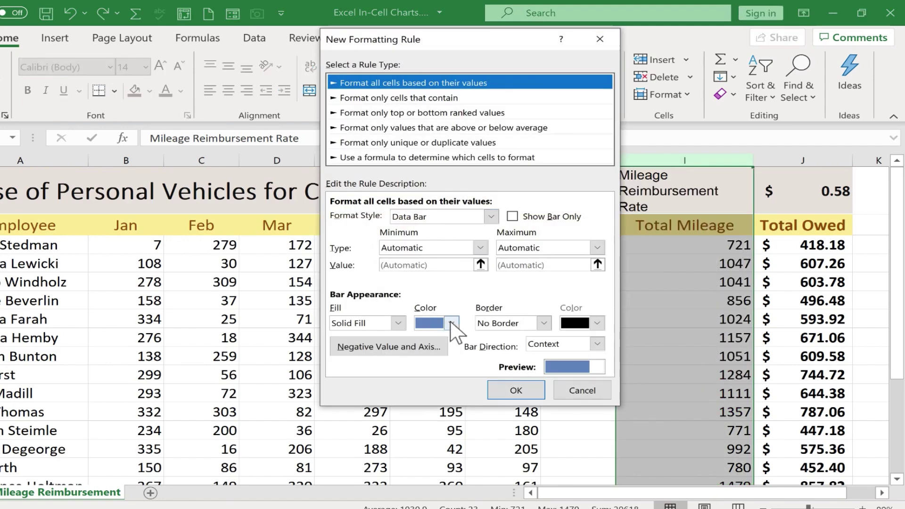
Step: Apply solid yellow right-to-left data bars, view them, then undo them
left_click(450, 323)
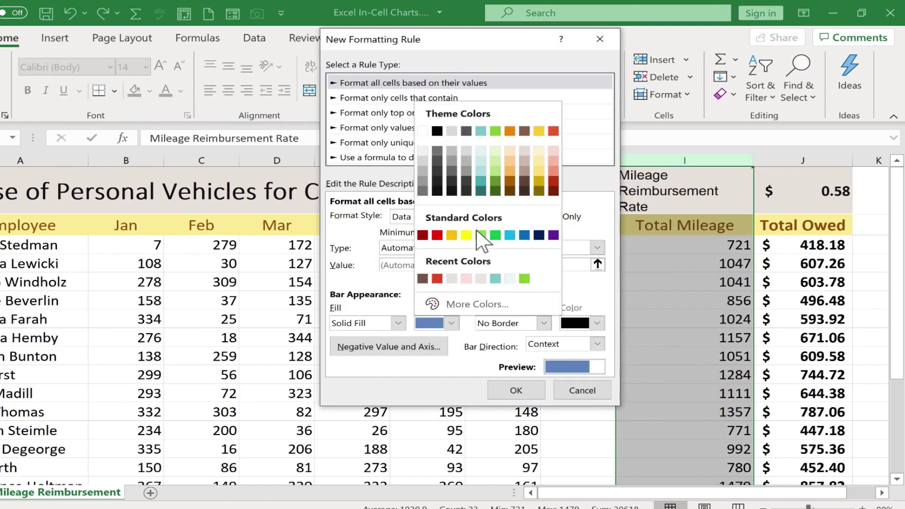
left_click(466, 235)
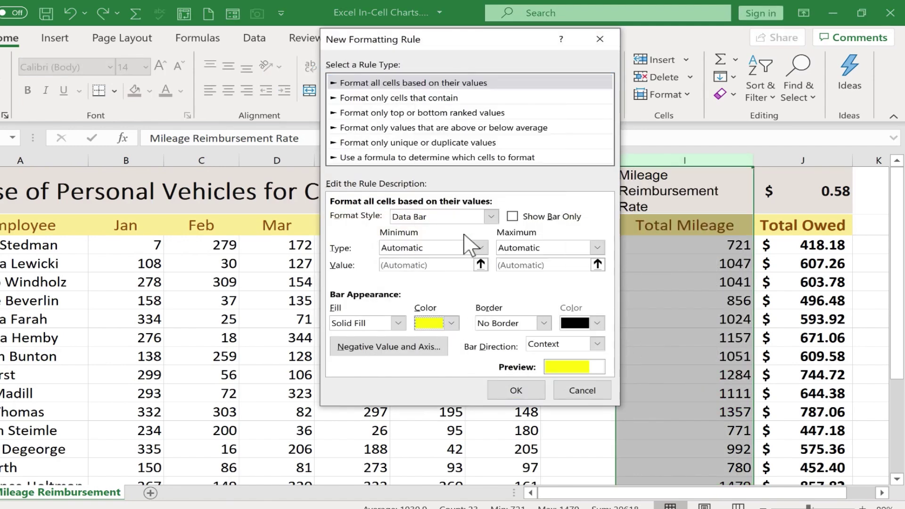
left_click(590, 344)
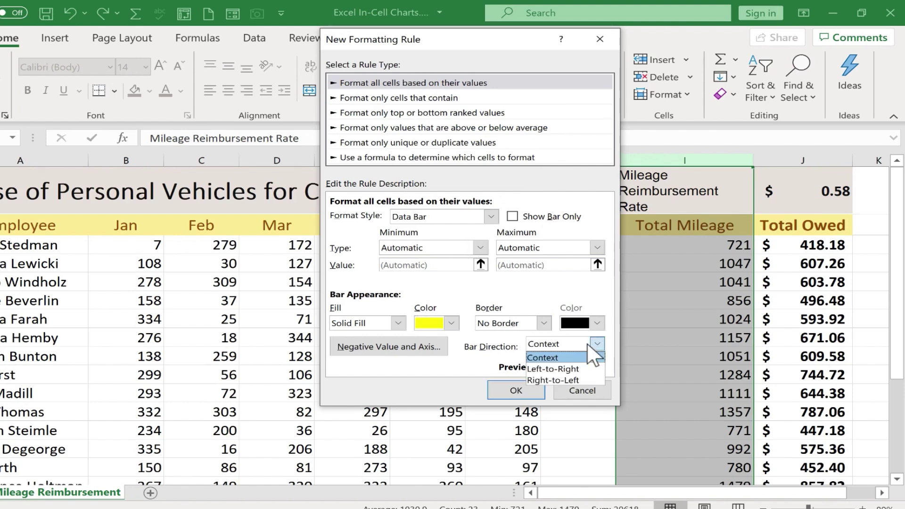
left_click(581, 379)
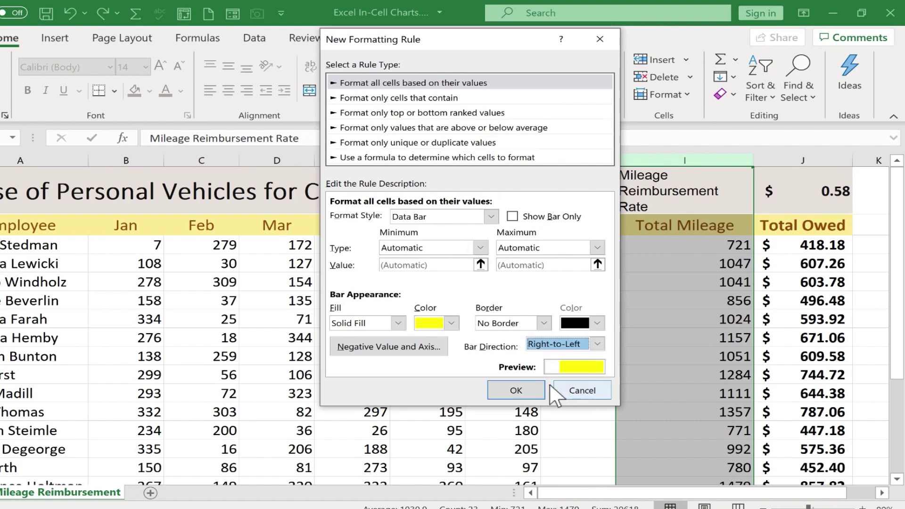
left_click(517, 391)
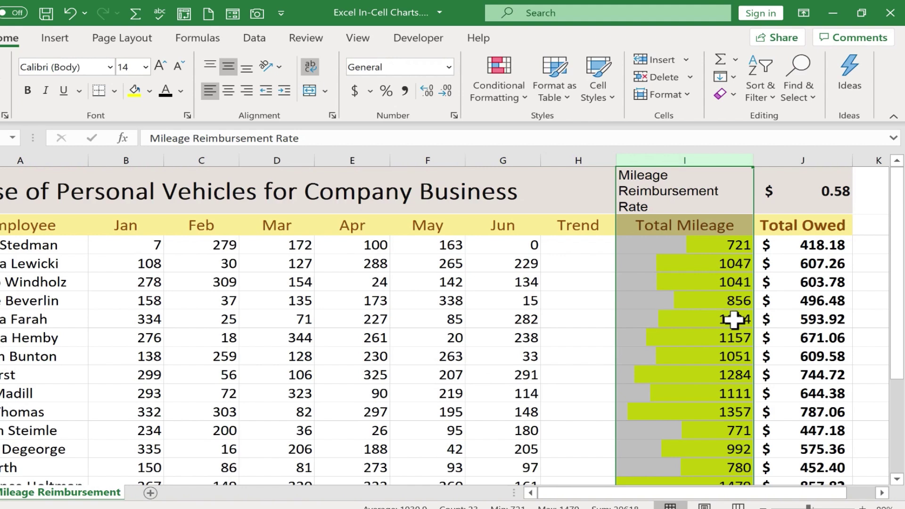
left_click(766, 320)
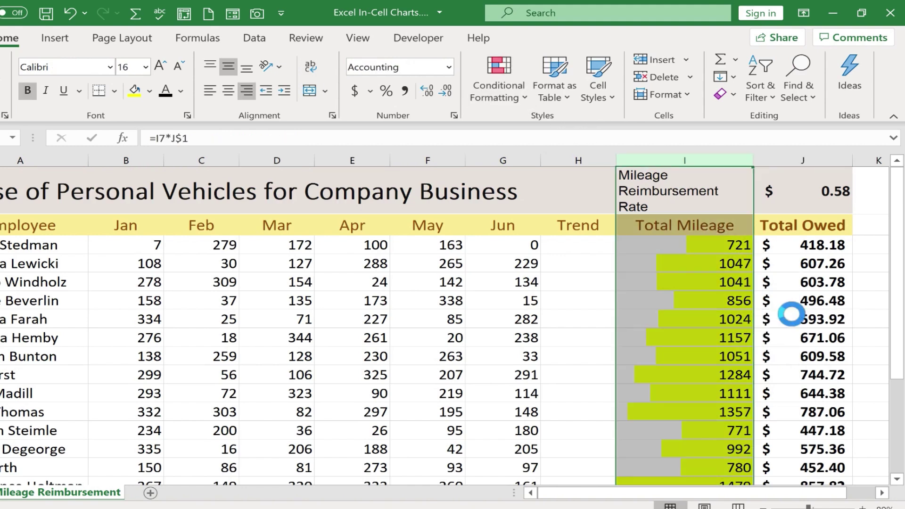
key("ctrl+z")
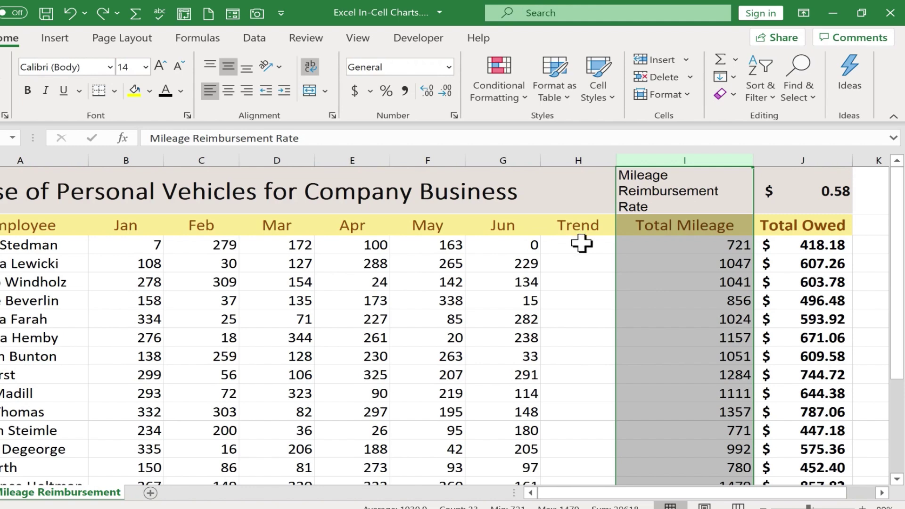
Step: Apply magenta gradient-fill data bars to the Total Mileage values
scroll(638, 242, "down", 1, "ctrl")
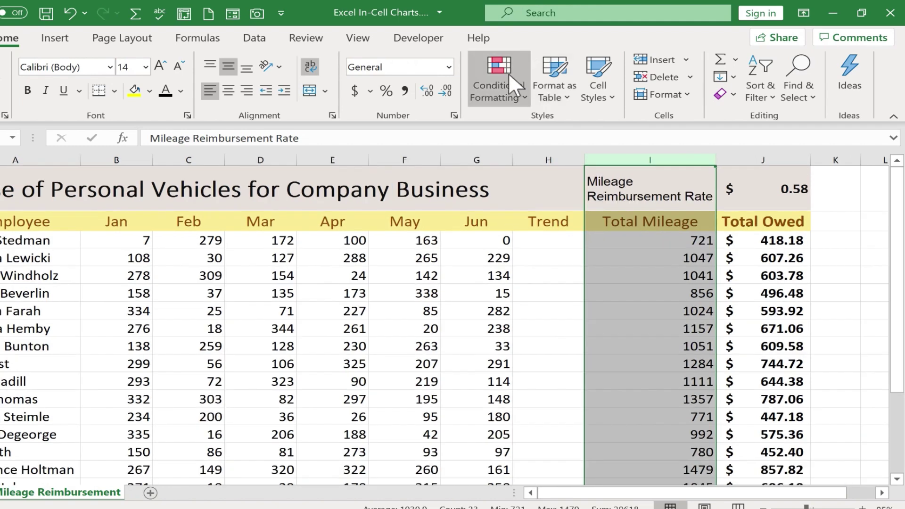
left_click(507, 74)
mouse_move(589, 202)
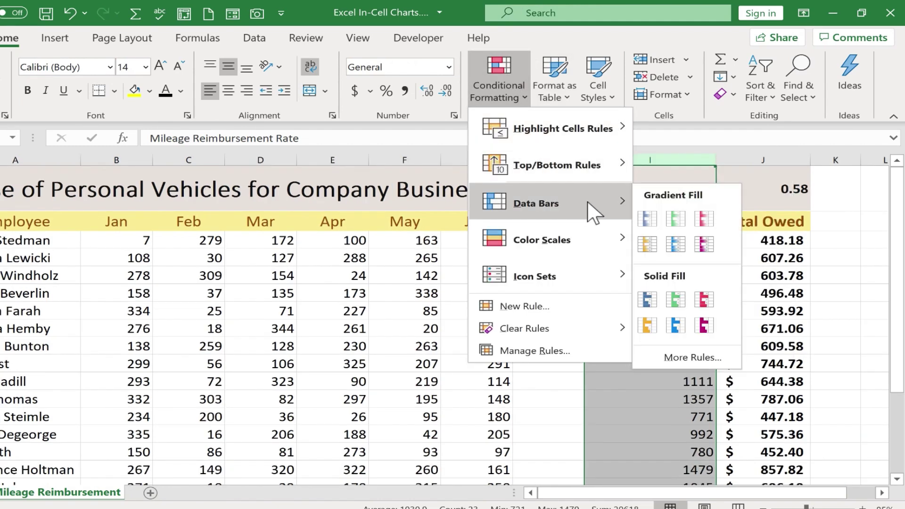
left_click(660, 243)
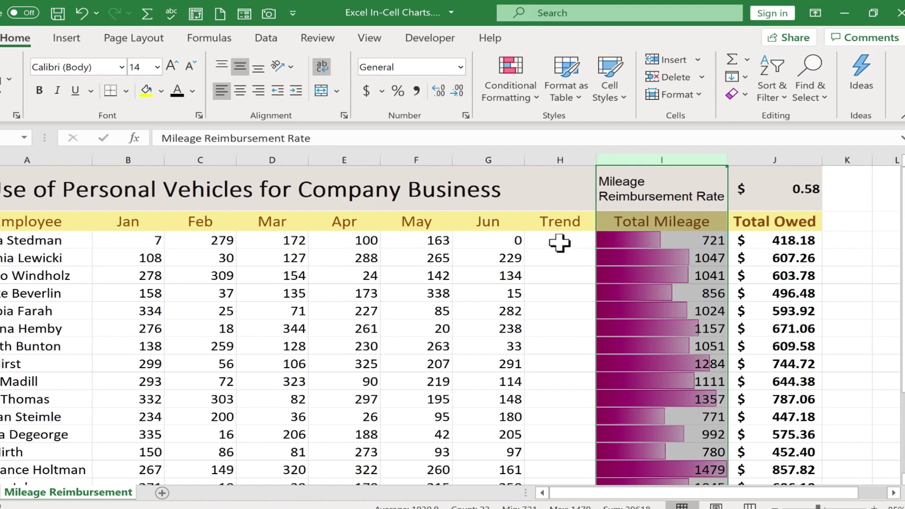
left_click(553, 244)
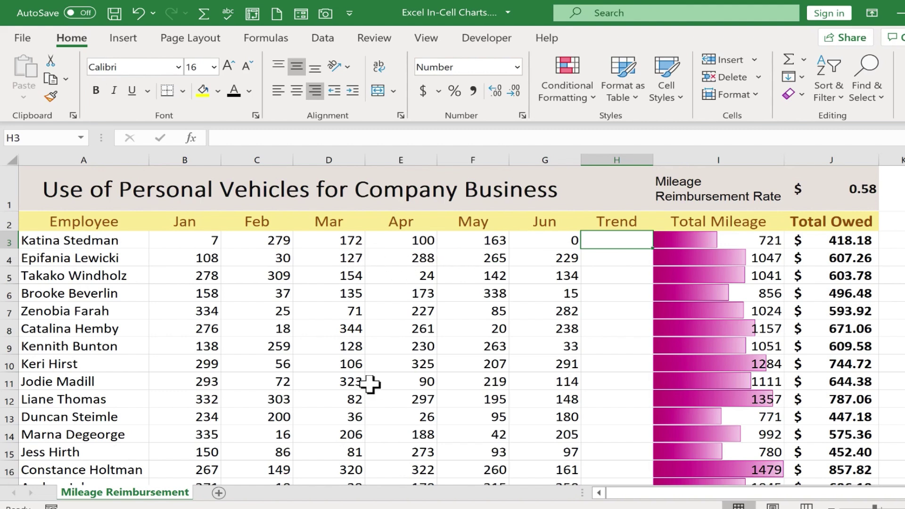
Step: Select Trend cell H3 and switch to the Insert ribbon
left_click(269, 380)
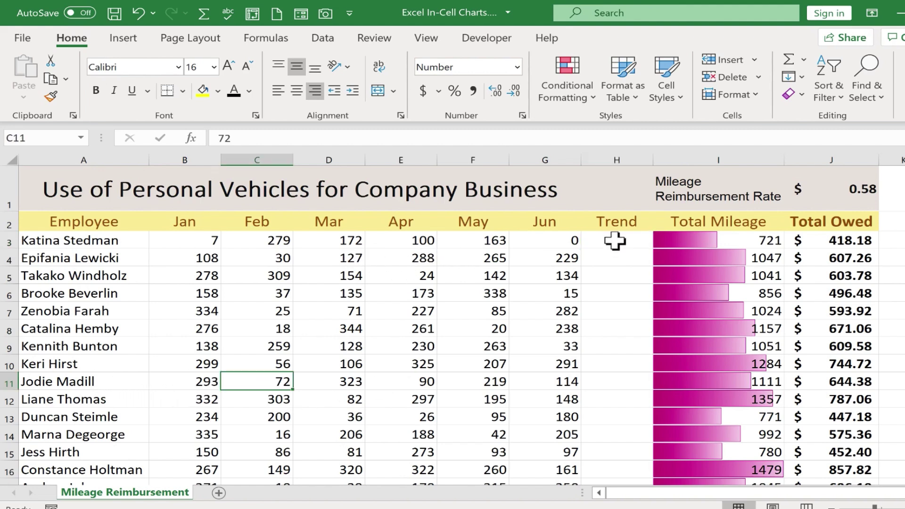
left_click(613, 239)
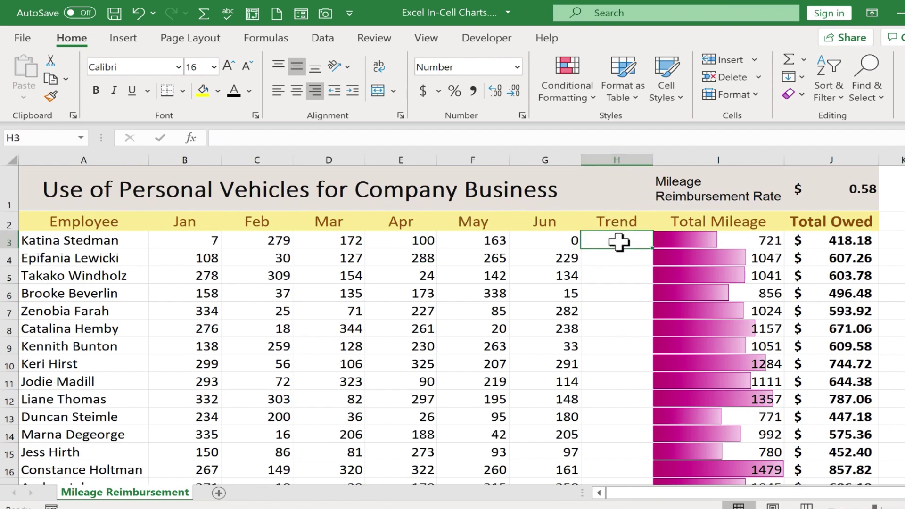
left_click(122, 41)
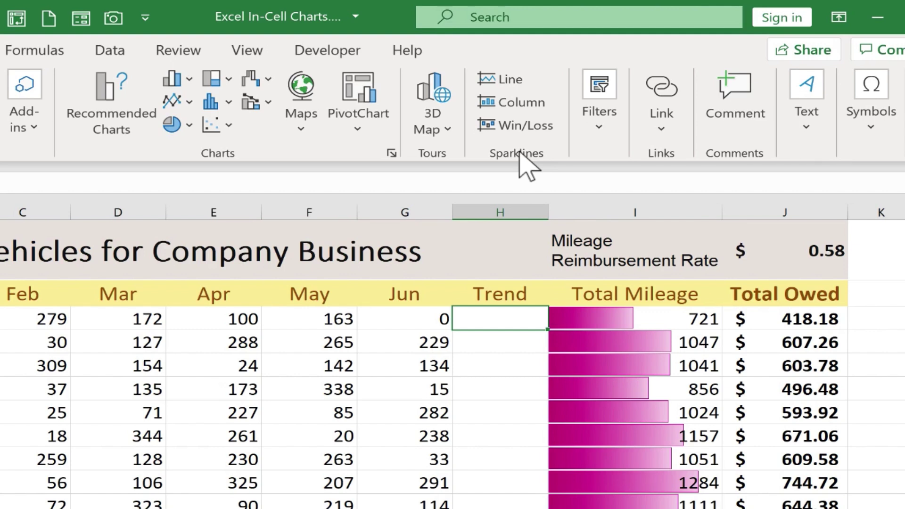
Step: Insert a line sparkline in H3 using data range B3:G3
scroll(520, 152, "up", 1)
scroll(518, 151, "down", 1)
left_click(520, 86)
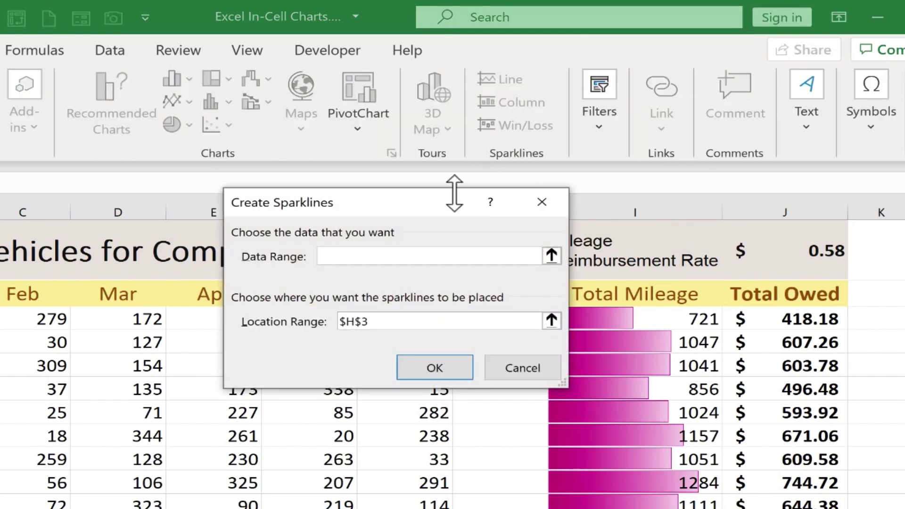
left_click_drag(438, 200, 201, 61)
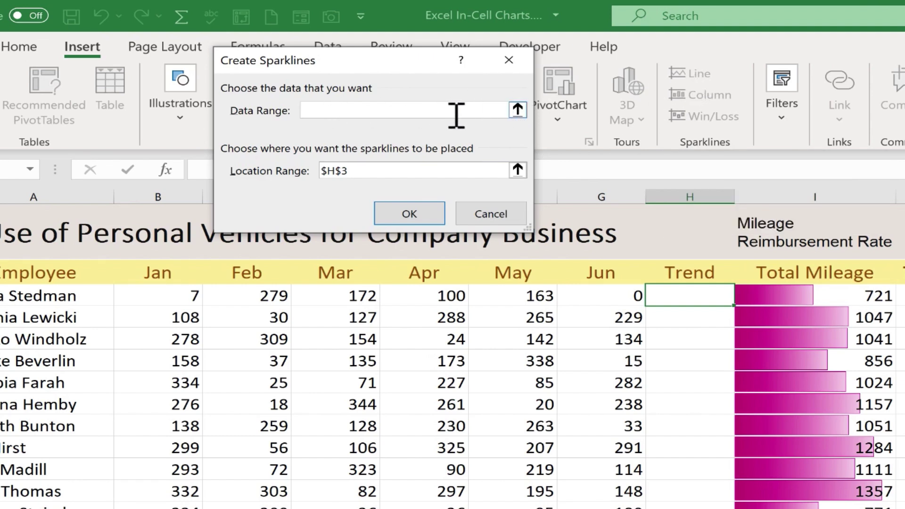
left_click(517, 110)
left_click_drag(179, 292, 611, 289)
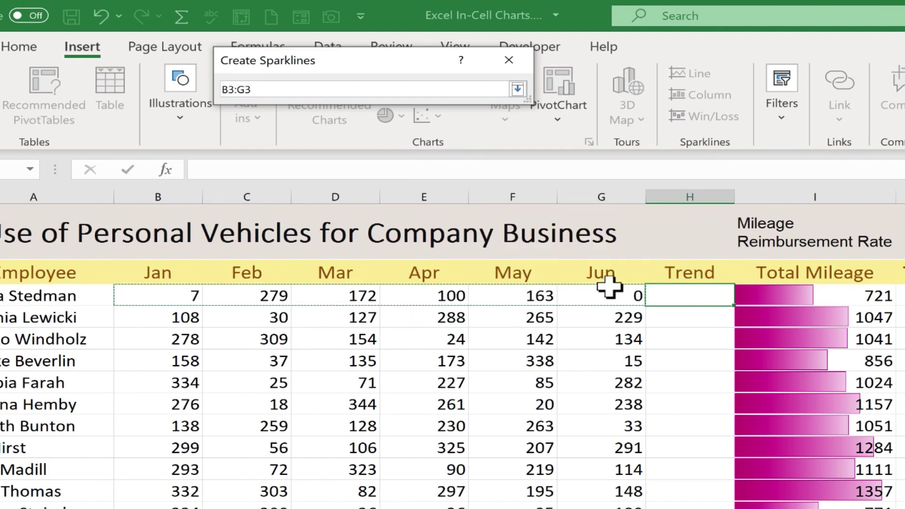
left_click(518, 89)
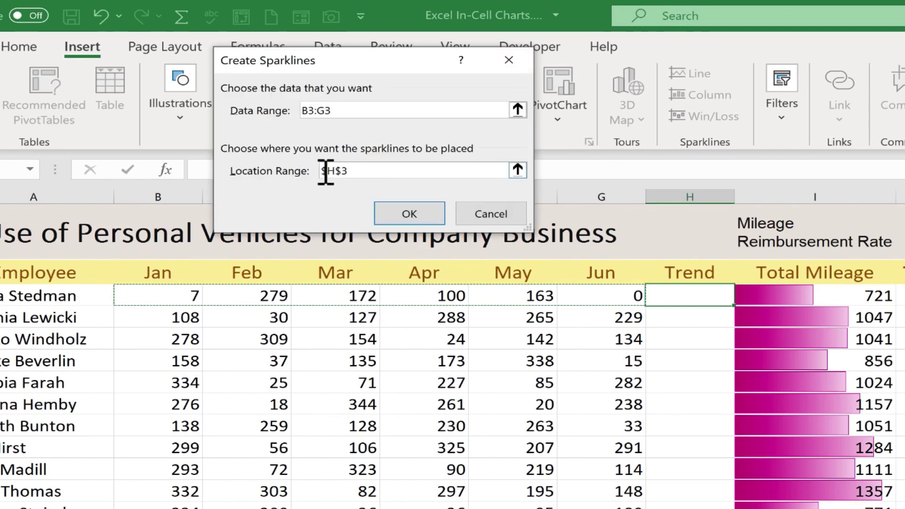
left_click(405, 216)
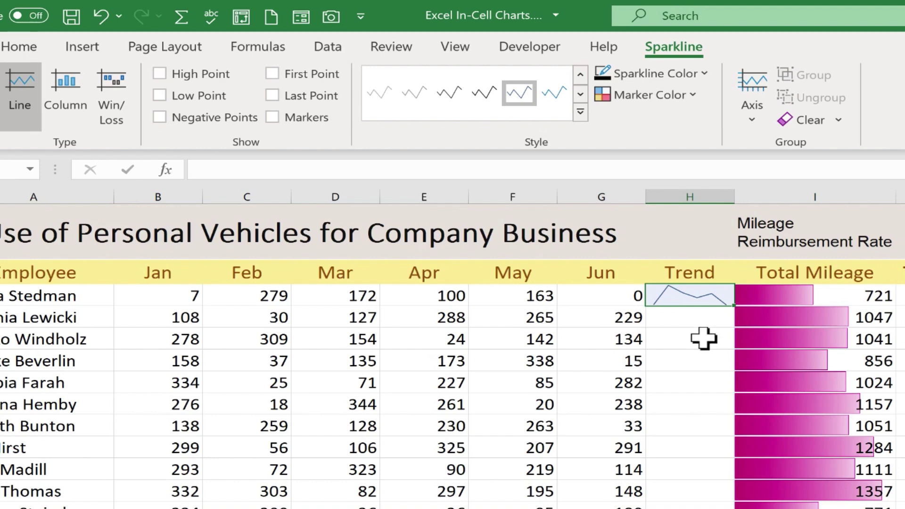
Step: Select cells H4 and H5, then return to the sparkline cell H3
left_click(712, 325)
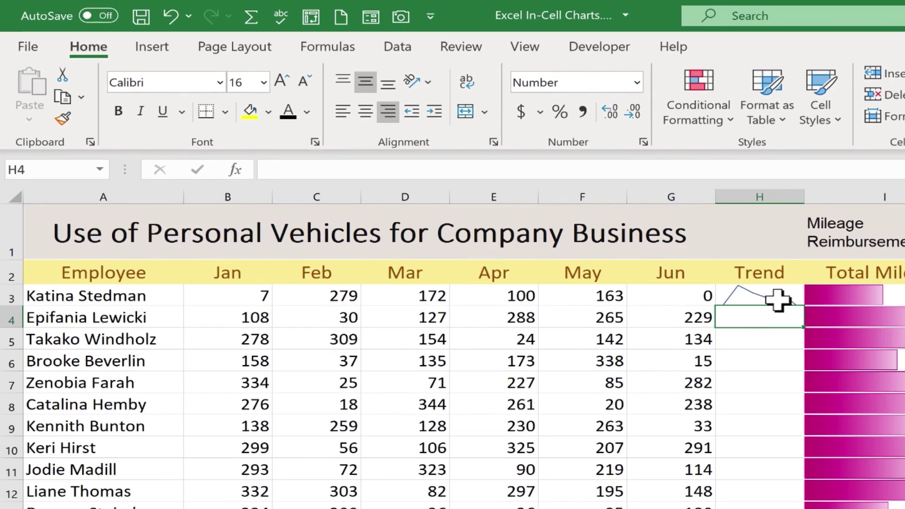
left_click(771, 338)
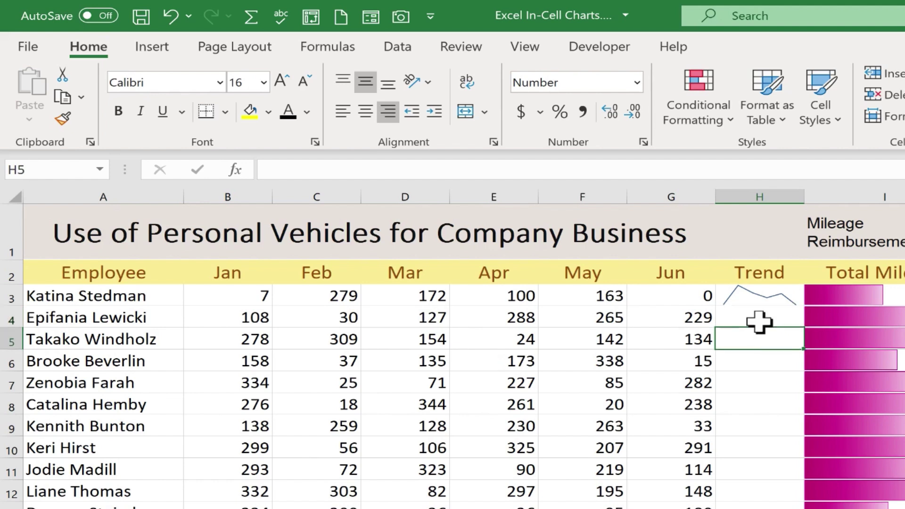
left_click(759, 322)
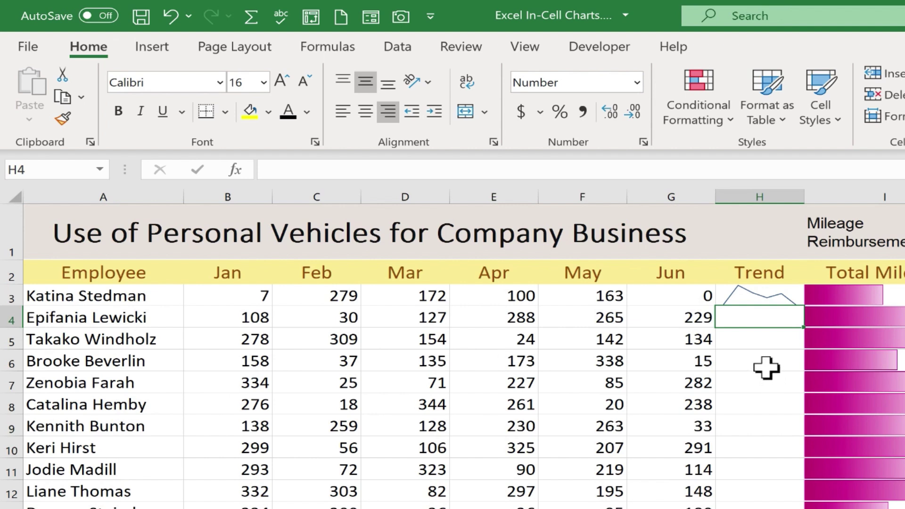
left_click(776, 337)
left_click(764, 314)
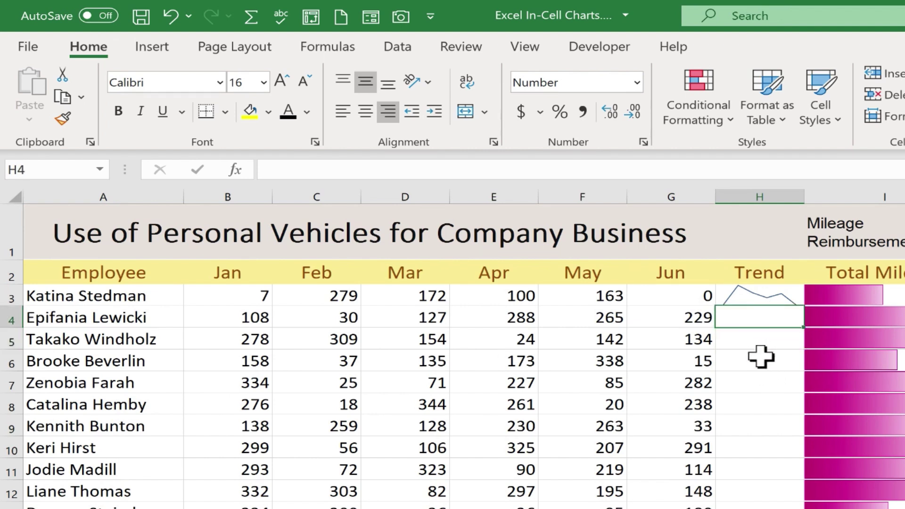
left_click(773, 295)
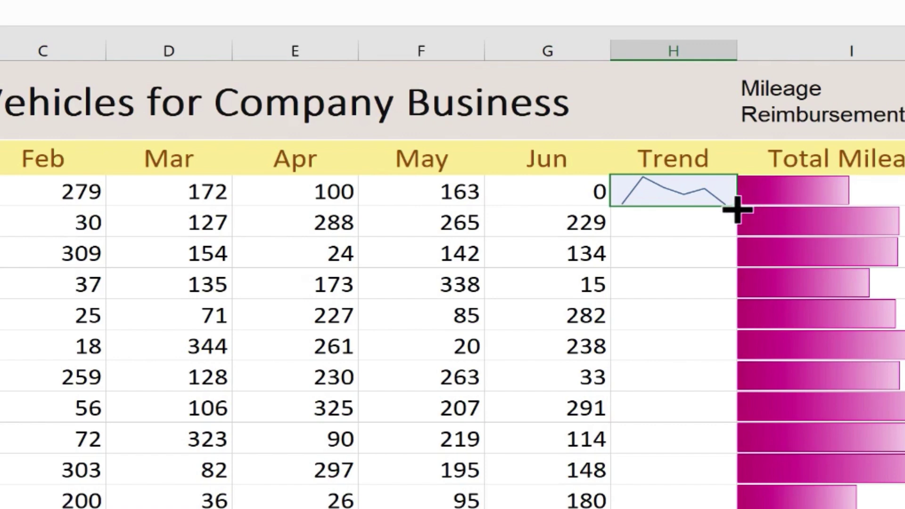
Step: Copy the H3 sparkline down the Trend column through the last employee row, row 22
left_click_drag(738, 209, 738, 436)
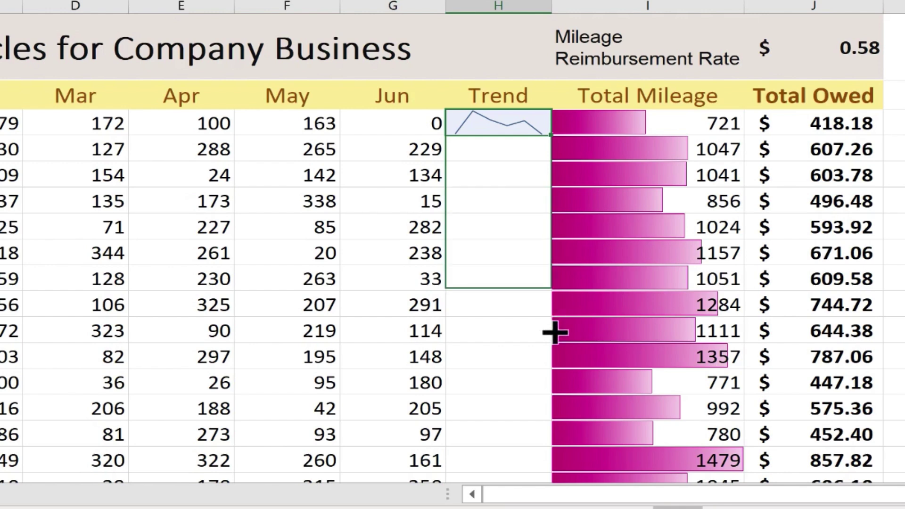
left_click_drag(555, 332, 538, 391)
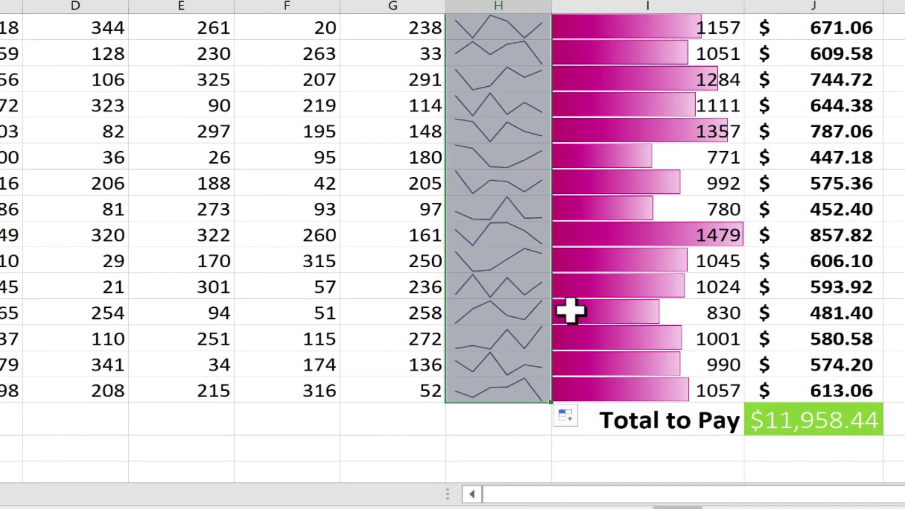
scroll(555, 303, "up", 3)
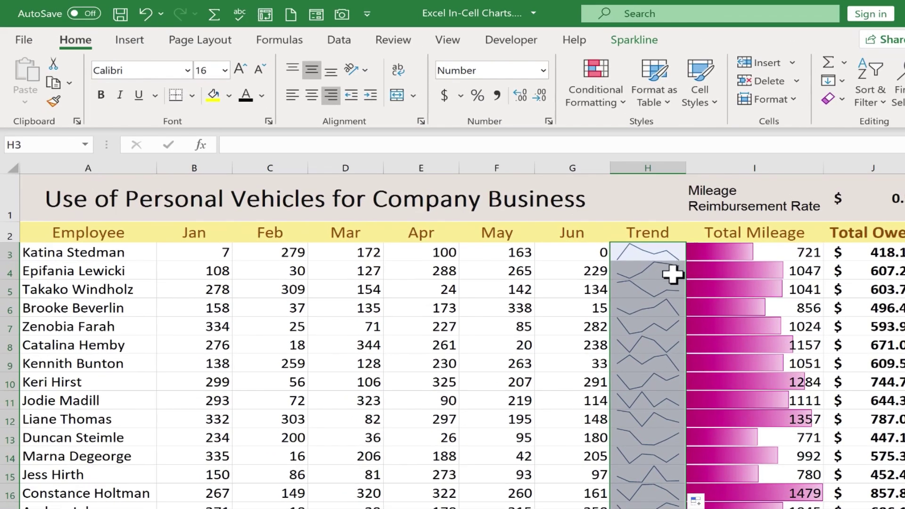
scroll(636, 236, "down", 3)
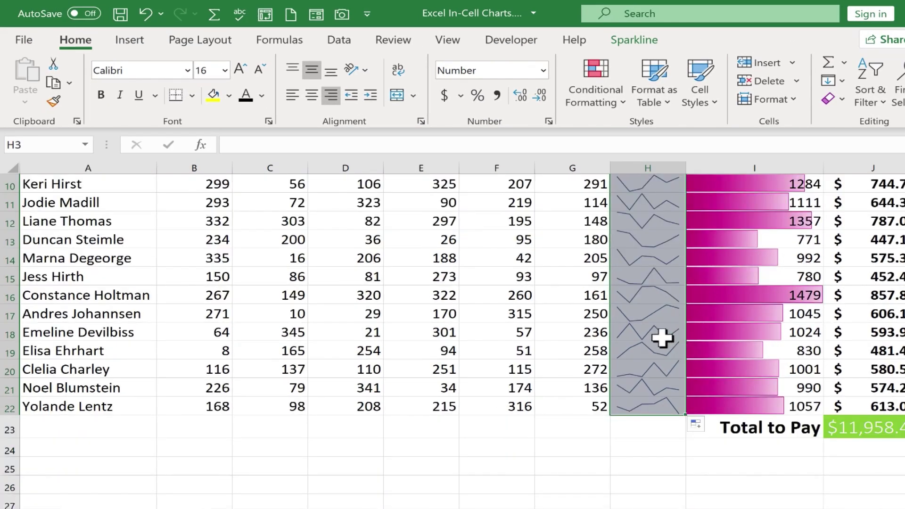
scroll(668, 338, "up", 3)
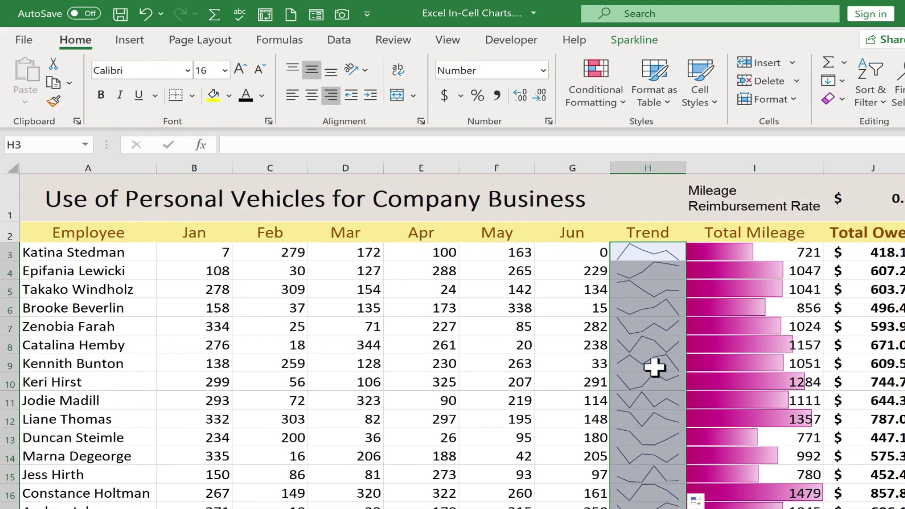
left_click(638, 40)
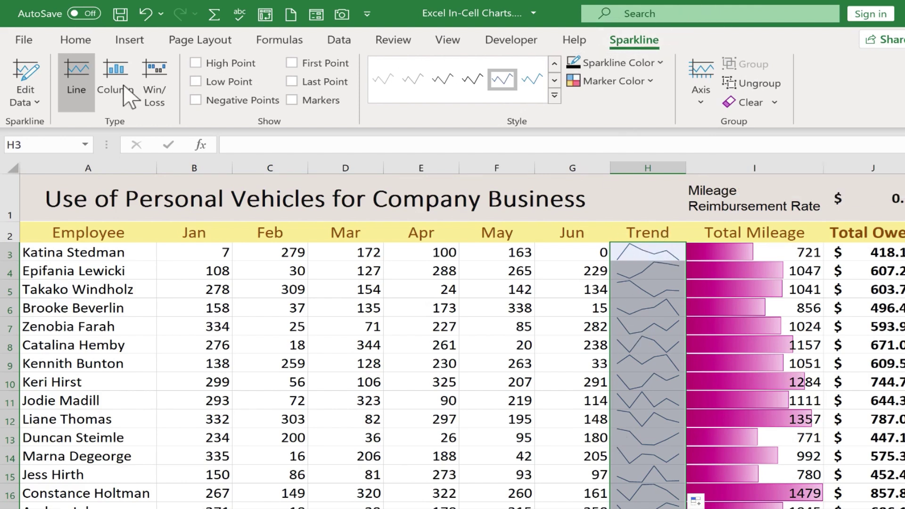
Step: Peek at Edit Data, then try the Column and Win/Loss sparkline types
left_click(17, 89)
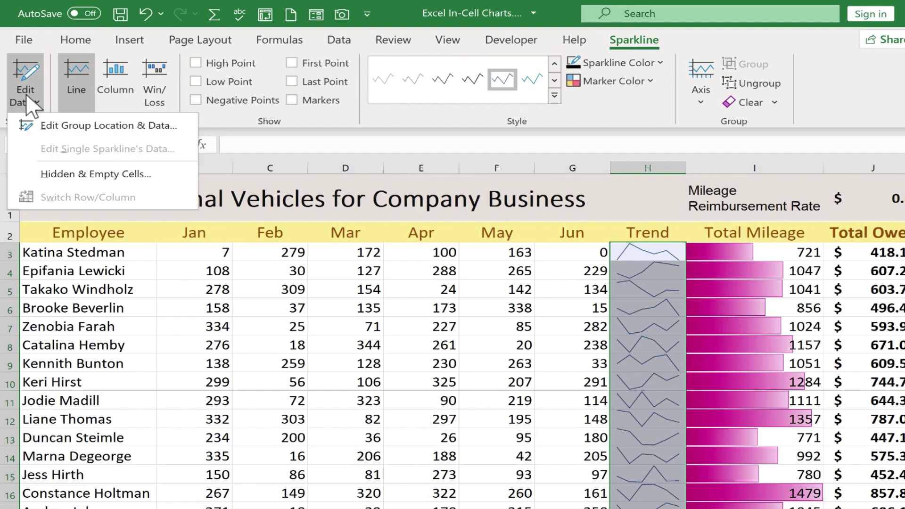
left_click(27, 97)
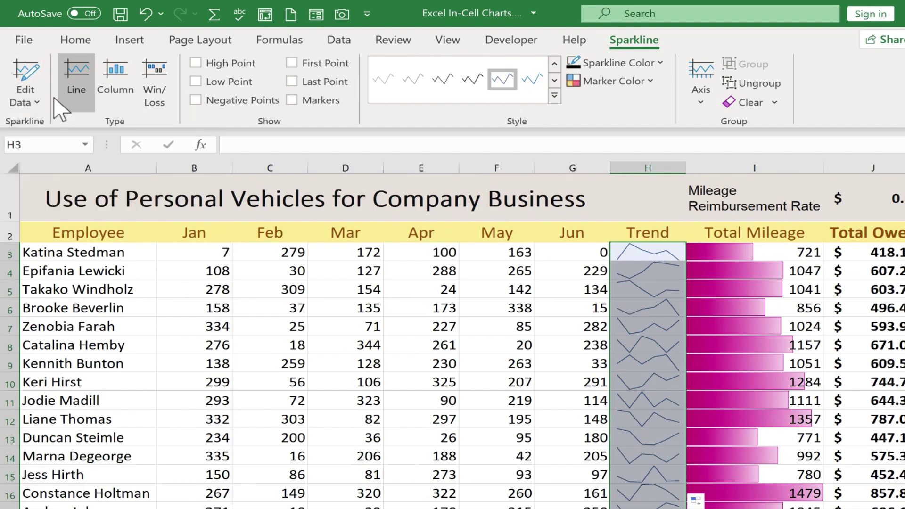
left_click(125, 82)
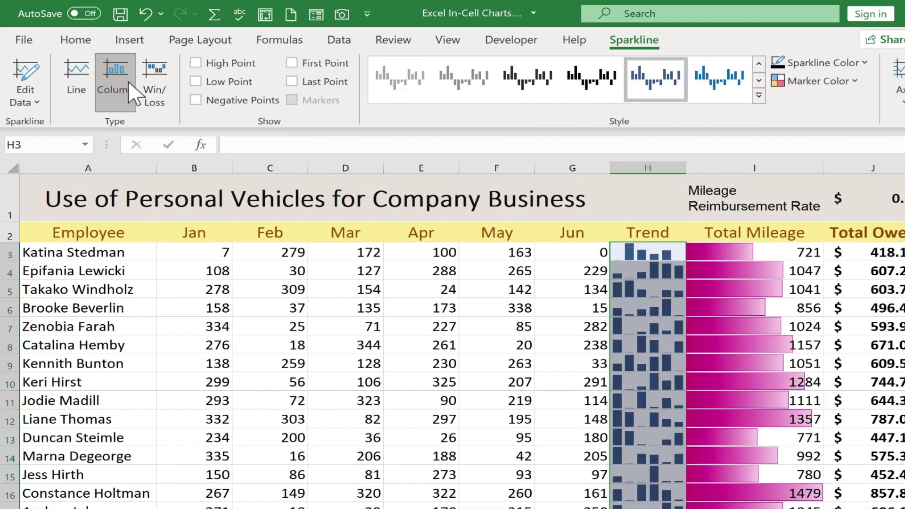
left_click(156, 72)
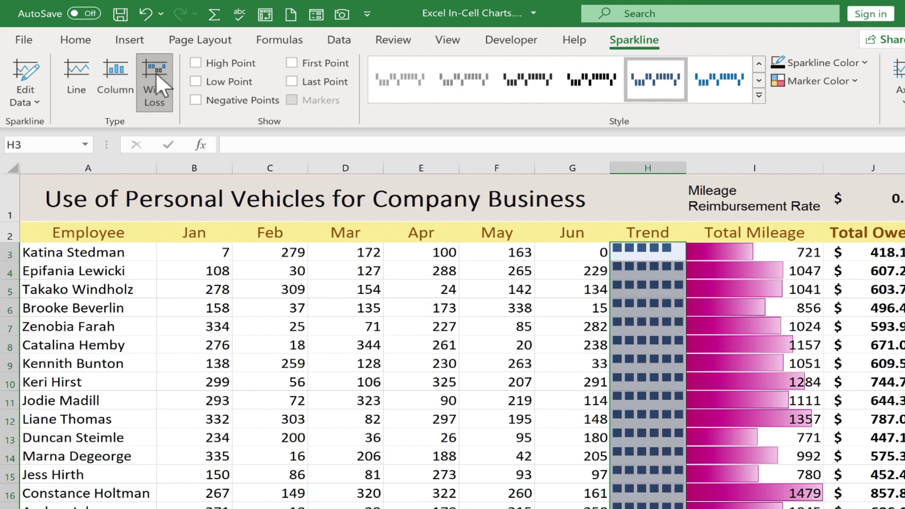
Step: Return the sparklines to Line type and mark their High and Low Points
left_click(127, 71)
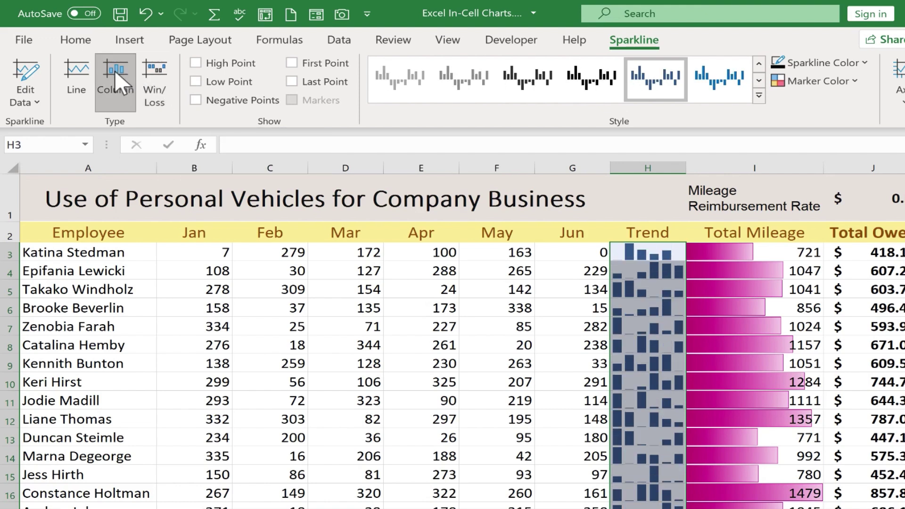
left_click(71, 83)
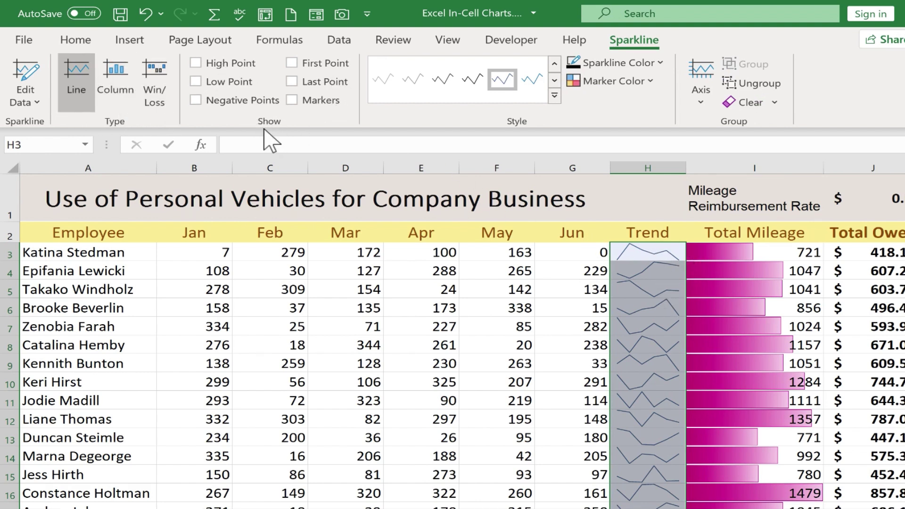
left_click(236, 64)
left_click(230, 82)
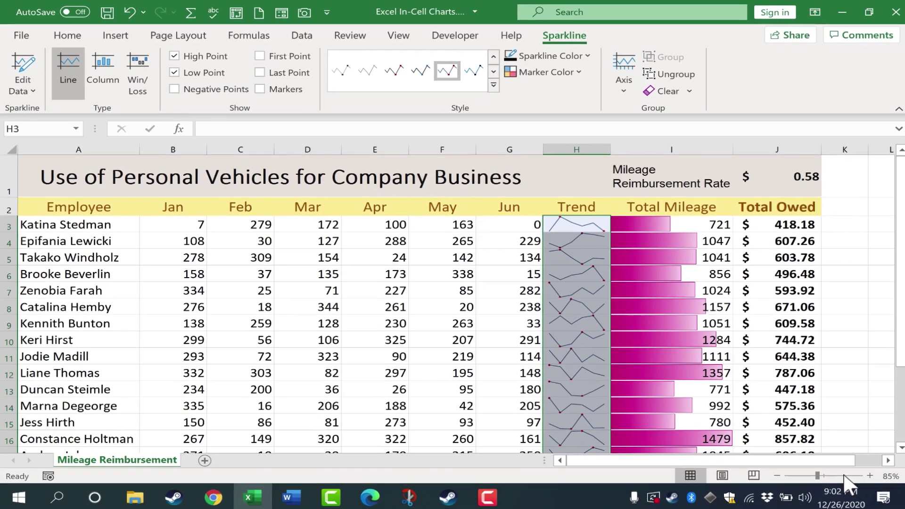
Step: Zoom in, toggle Negative Points on and off, and turn on all Markers
left_click_drag(817, 471, 837, 472)
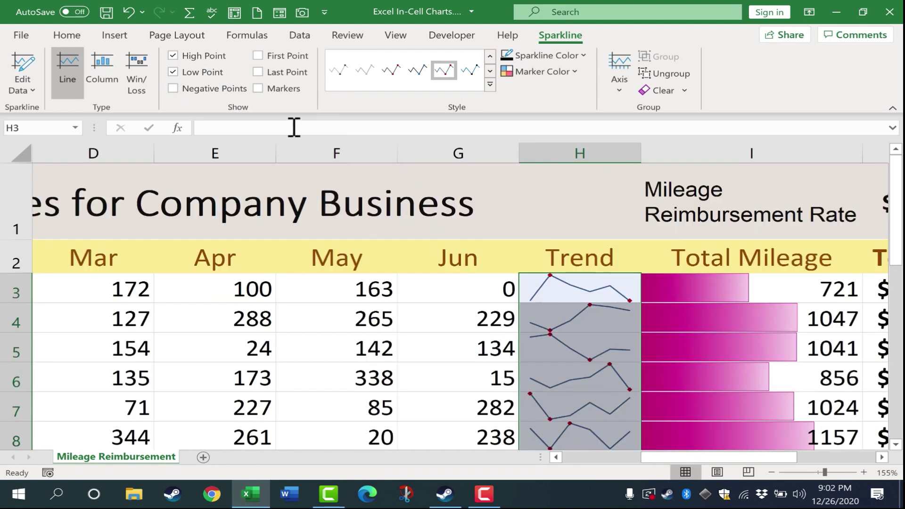
left_click(206, 89)
left_click(201, 90)
left_click(270, 87)
Step: Clear the First, Last and High Point markers, then re-tick High and Low Point
left_click(276, 54)
left_click(269, 69)
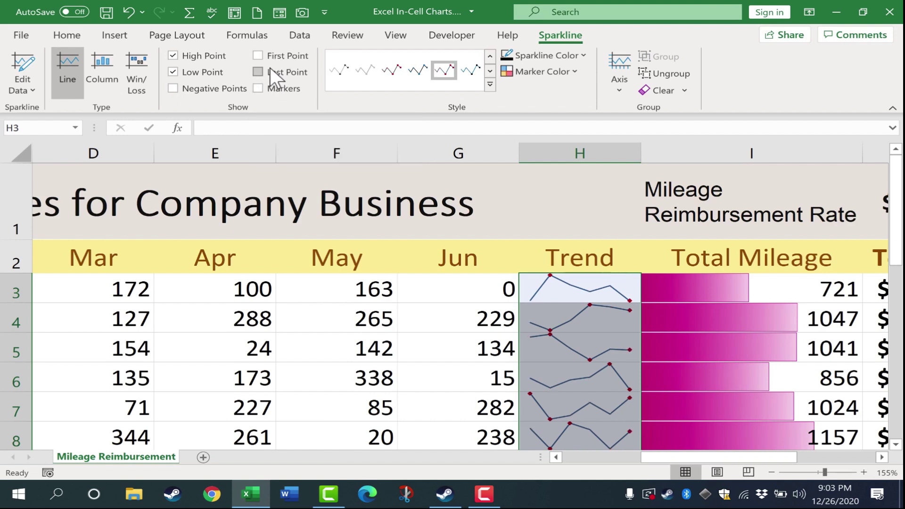
left_click(202, 55)
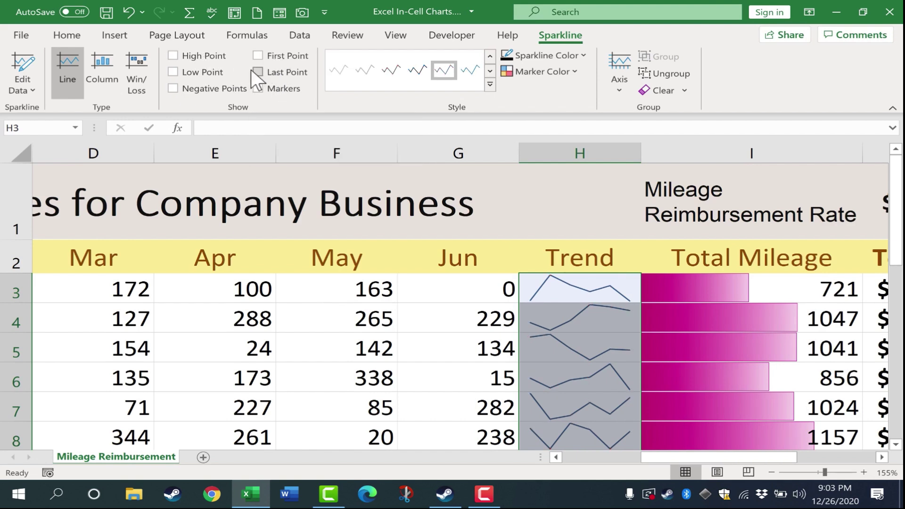
left_click(173, 55)
left_click(175, 73)
Step: Try green and dark grey sparkline styles, settling on the dark style with yellow markers
left_click(491, 85)
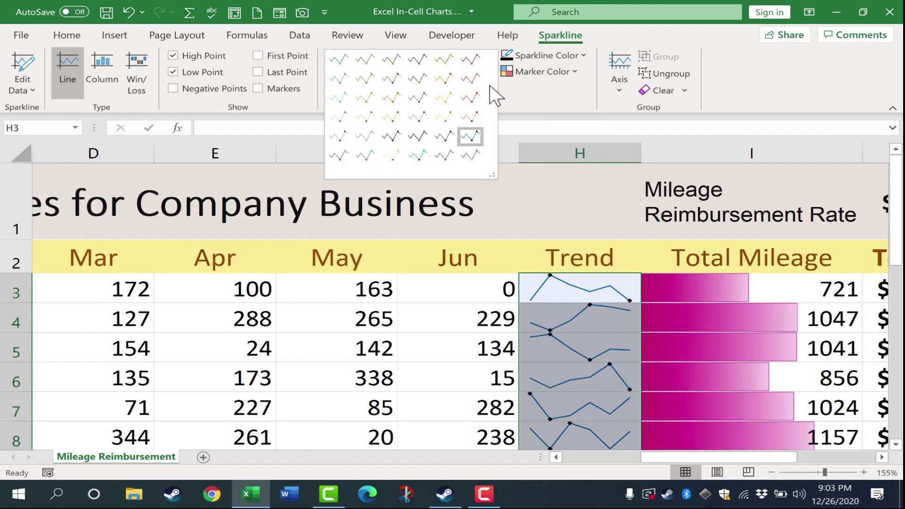
left_click(417, 155)
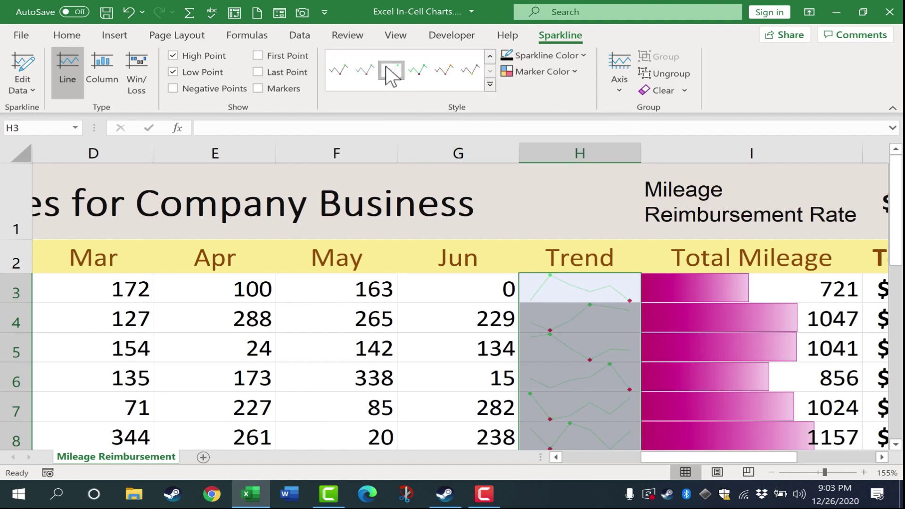
left_click(445, 73)
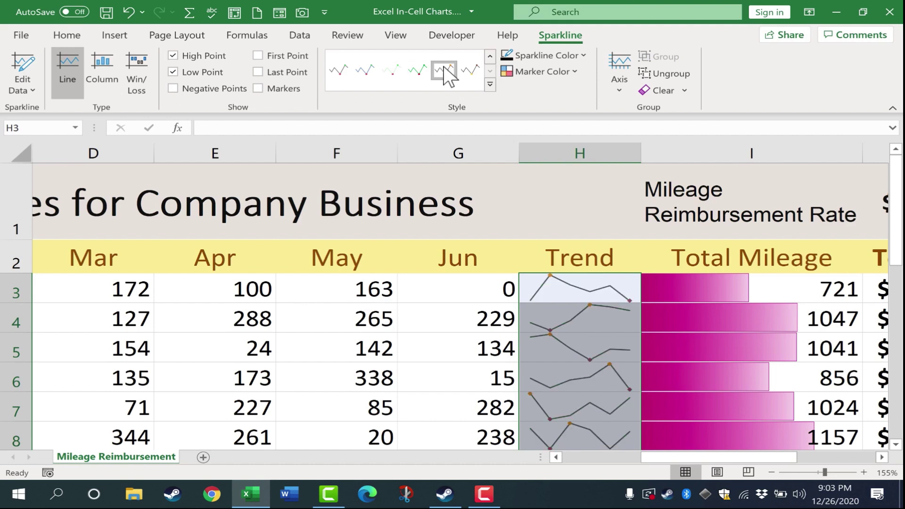
left_click(460, 72)
Step: Browse the Sparkline Color, Marker Color and Axis options without changing them
left_click(576, 56)
left_click(580, 58)
left_click(578, 55)
left_click(578, 55)
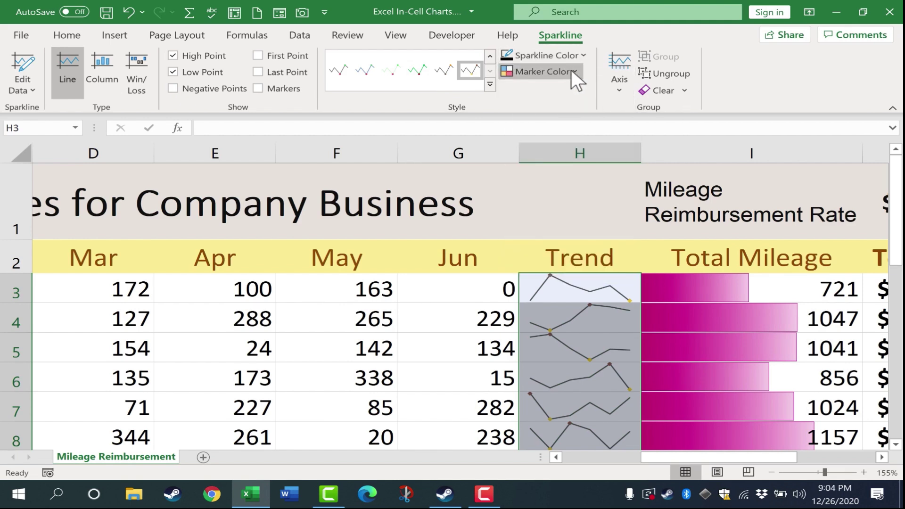
left_click(571, 69)
left_click(570, 70)
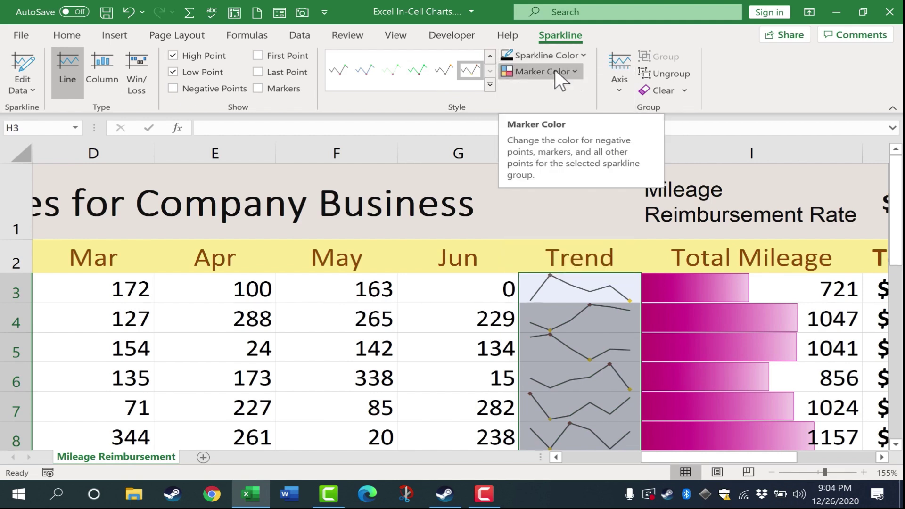
left_click(621, 88)
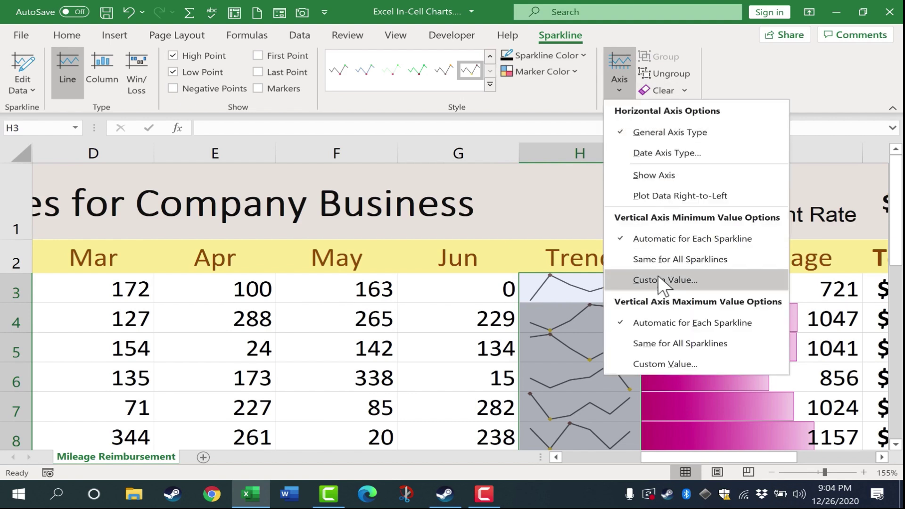
left_click(633, 94)
left_click(660, 88)
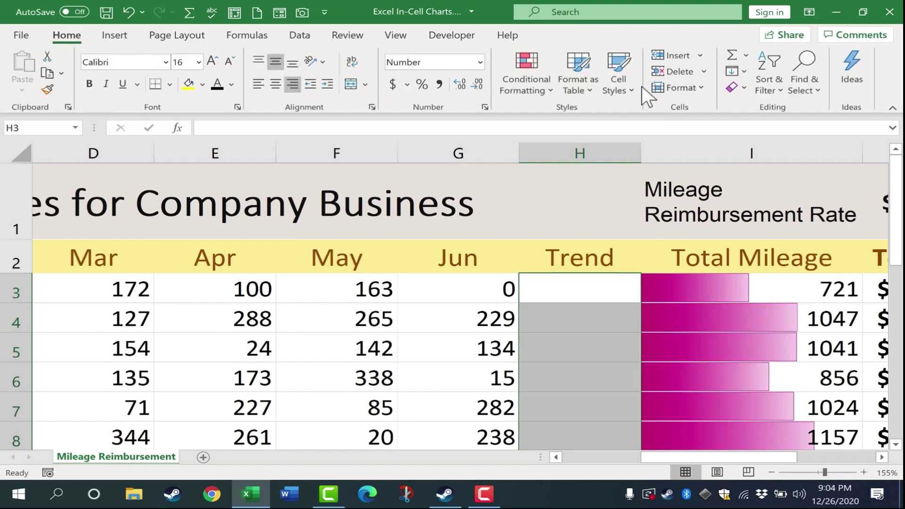
key("ctrl+z")
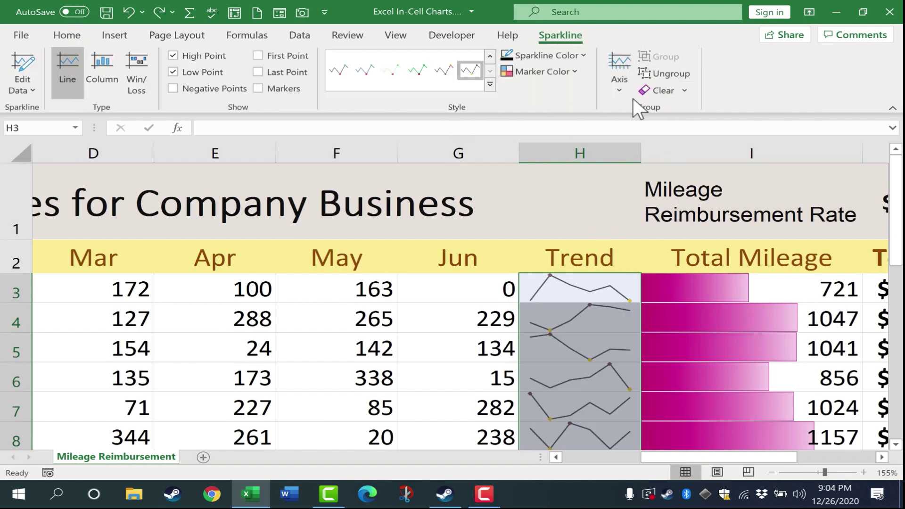
left_click(814, 472)
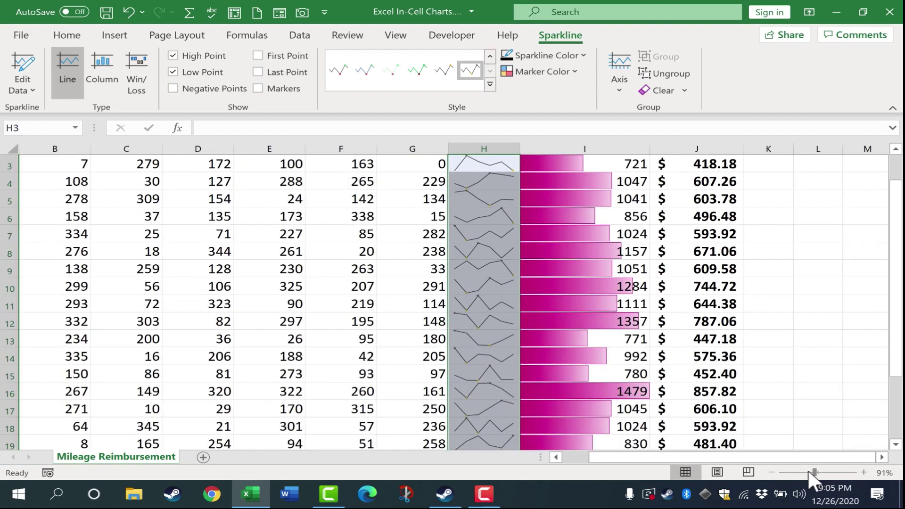
left_click(808, 472)
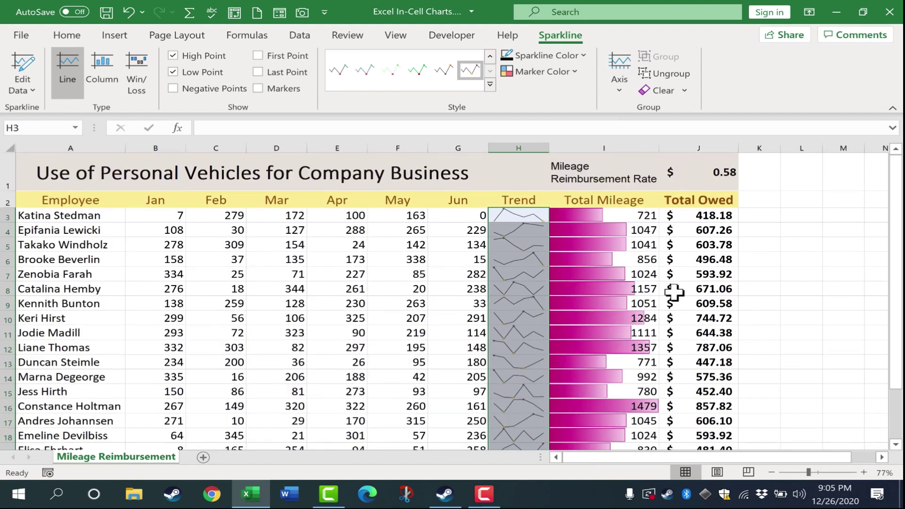
scroll(693, 302, "down", 4)
scroll(730, 283, "up", 4)
left_click(774, 258)
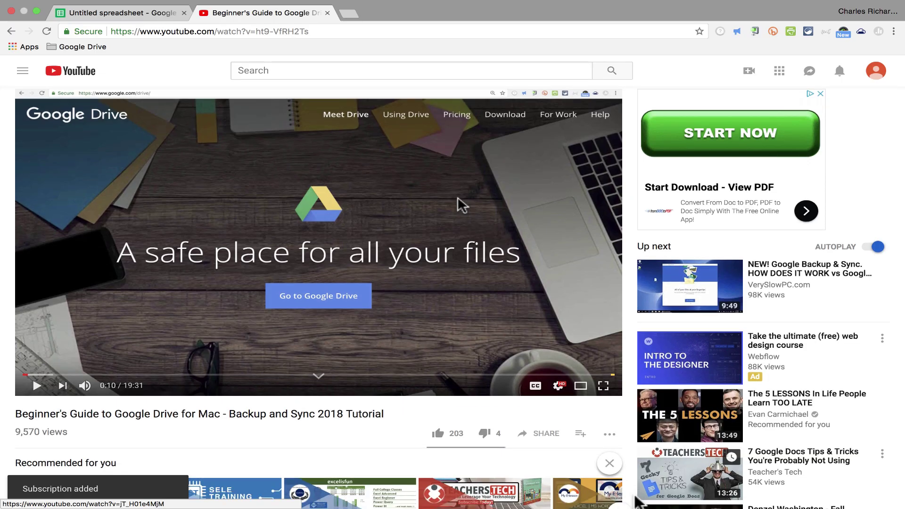
Step: Scroll down the YouTube watch page toward the channel's merchandise and membership tiers
scroll(632, 497, "down", 4)
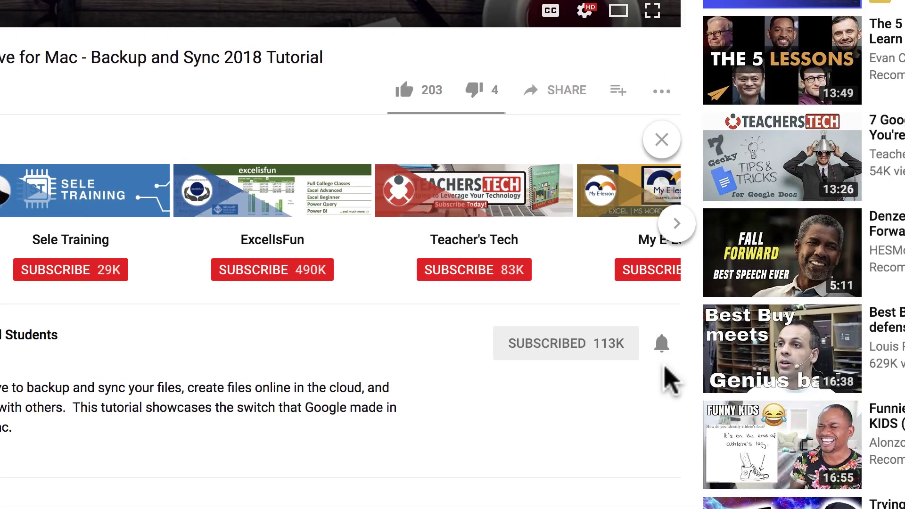